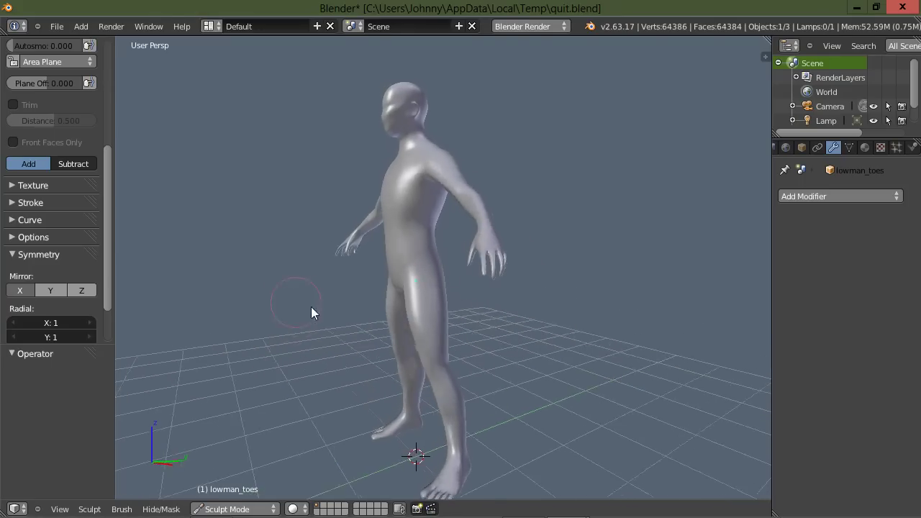
Zoom and orbit around the lowman_toes figure to inspect it.
scroll(317, 315, "up", 2)
scroll(317, 315, "down", 2)
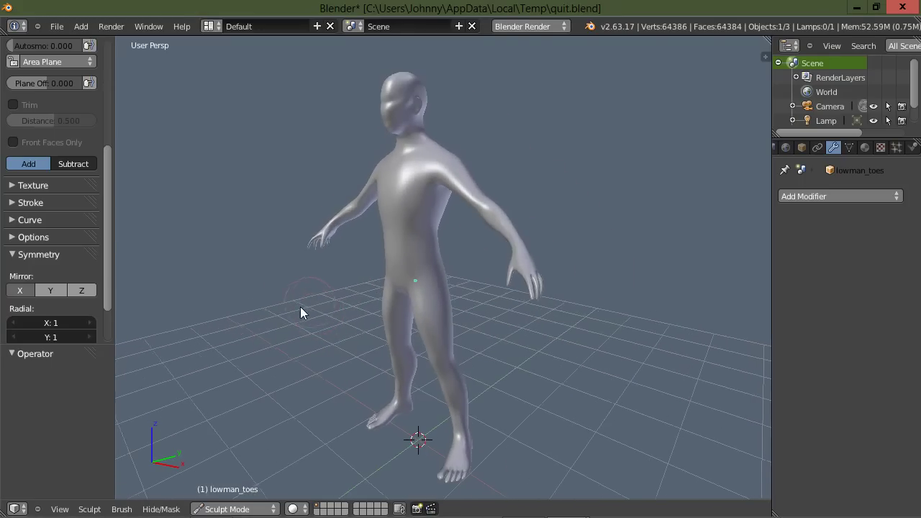
scroll(307, 298, "up", 1)
scroll(305, 307, "up", 2)
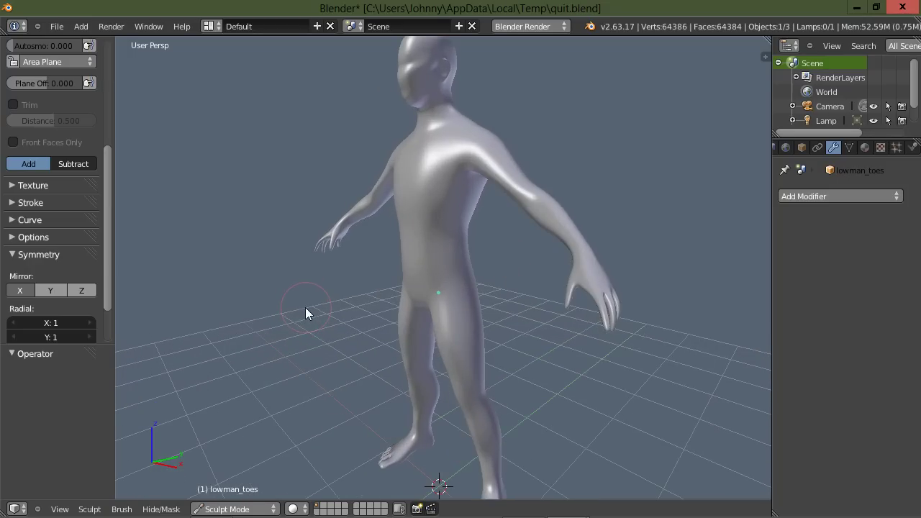
scroll(319, 301, "down", 1)
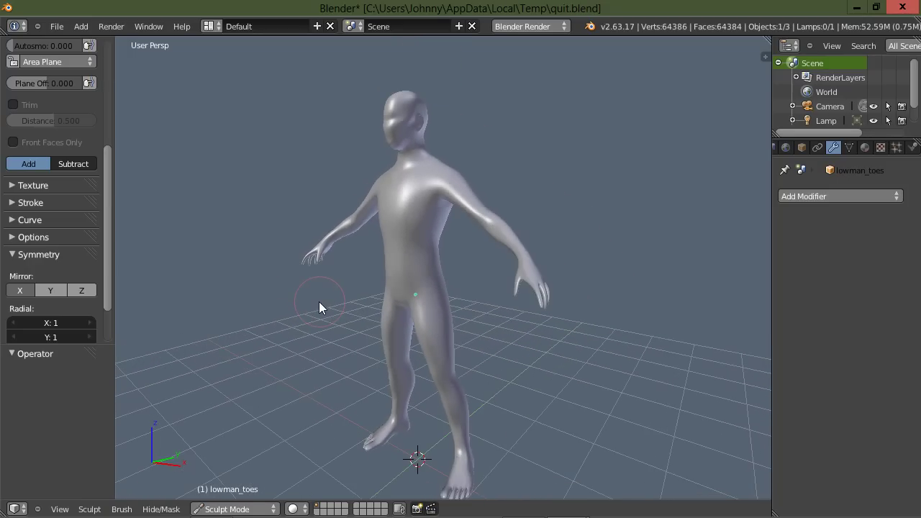
scroll(327, 333, "up", 1)
scroll(315, 329, "down", 1)
scroll(314, 316, "up", 2)
scroll(313, 316, "down", 2)
scroll(313, 316, "up", 1)
mouse_move(313, 316)
middle_mouse_down()
mouse_move(293, 320)
mouse_move(324, 320)
middle_mouse_up()
scroll(324, 321, "up", 1)
scroll(324, 321, "up", 1)
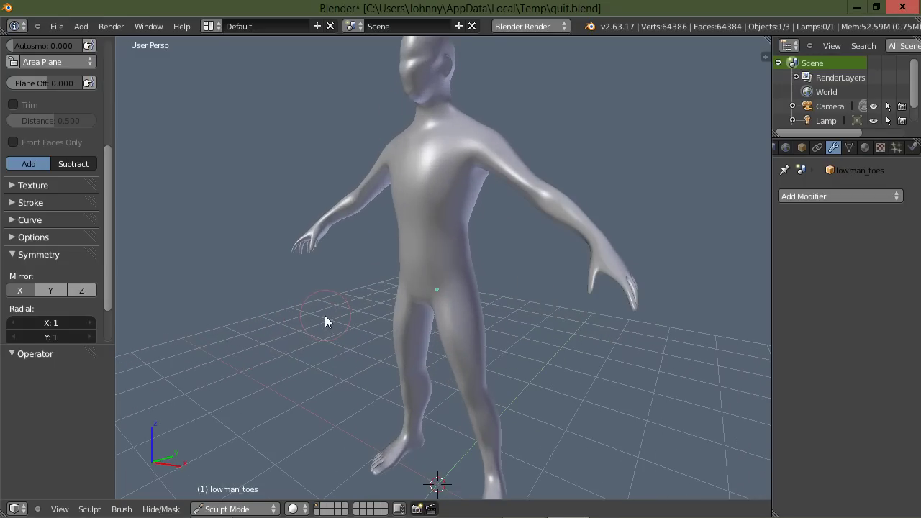
scroll(325, 315, "down", 1)
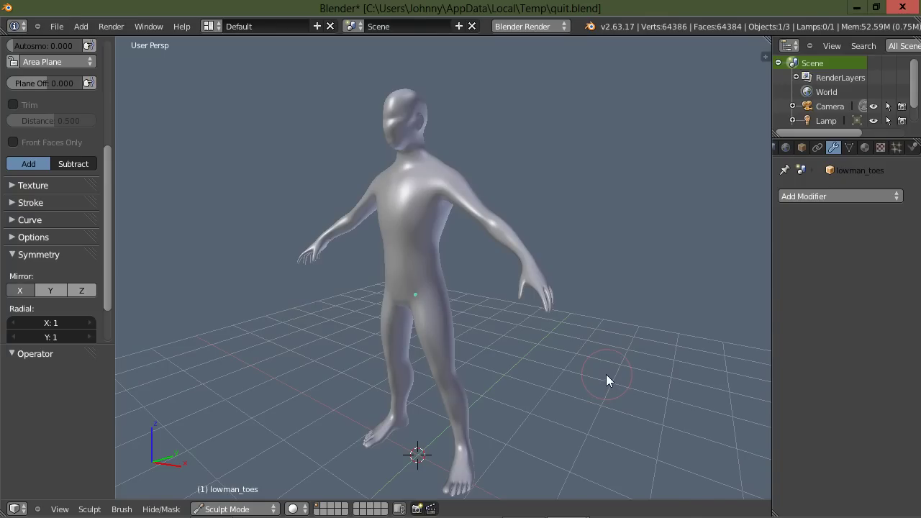
Enable Lights under Quick Preferences in the N sidebar and scroll to the presets.
key("n")
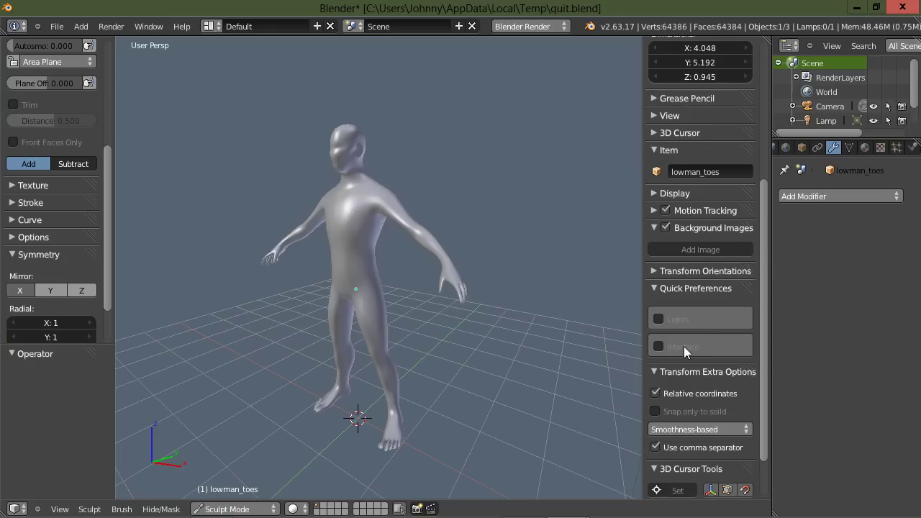
left_click(658, 317)
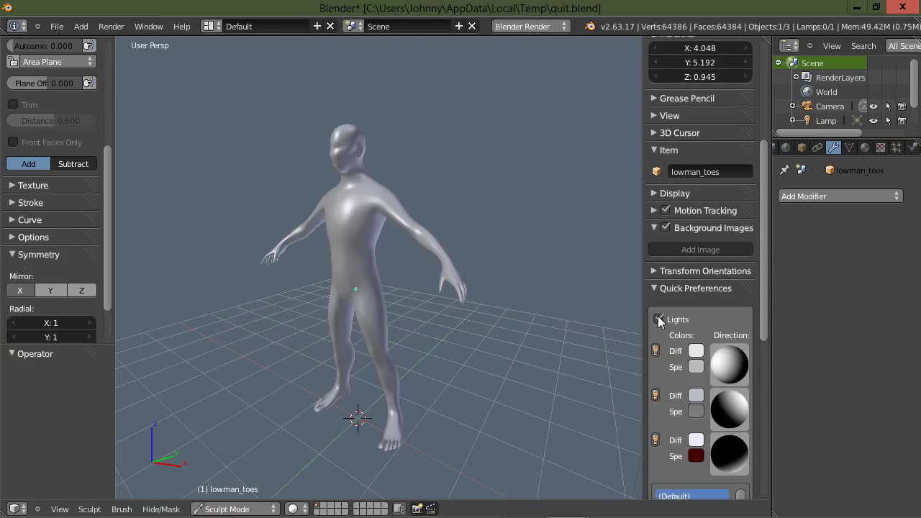
left_click_drag(765, 292, 765, 353)
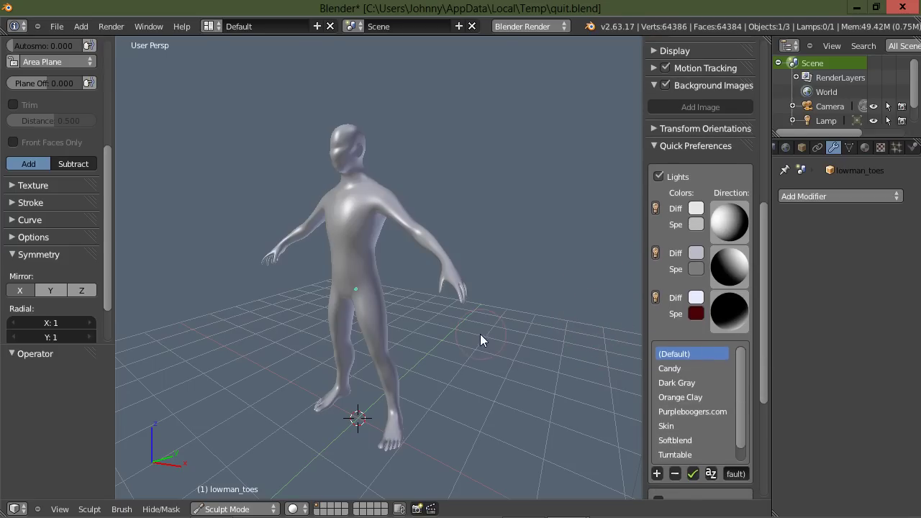
Orbit to a frontal, lower angle and undo the accidental dent on the torso.
mouse_move(479, 334)
middle_mouse_down()
mouse_move(458, 332)
mouse_move(515, 279)
middle_mouse_up()
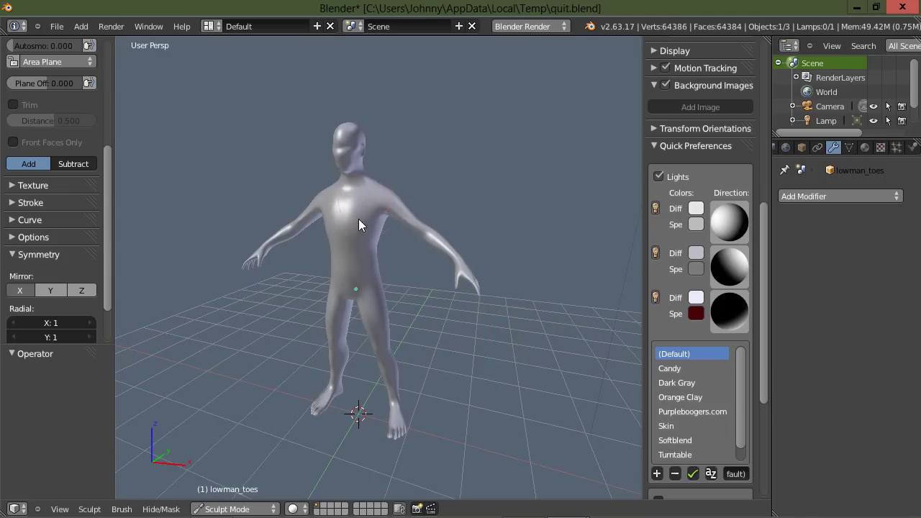
scroll(355, 232, "up", 3)
mouse_move(356, 257)
middle_mouse_down()
mouse_move(428, 247)
mouse_move(372, 250)
middle_mouse_up()
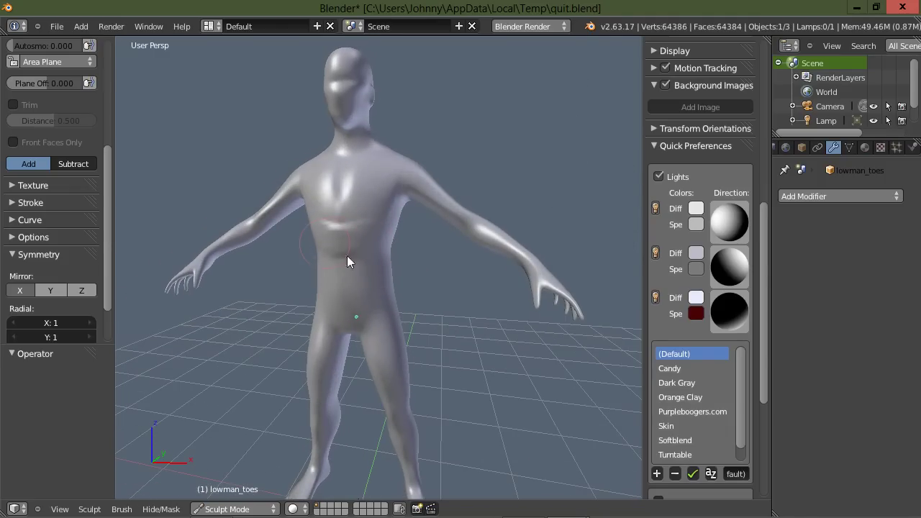
key("ctrl+z")
key("ctrl+z")
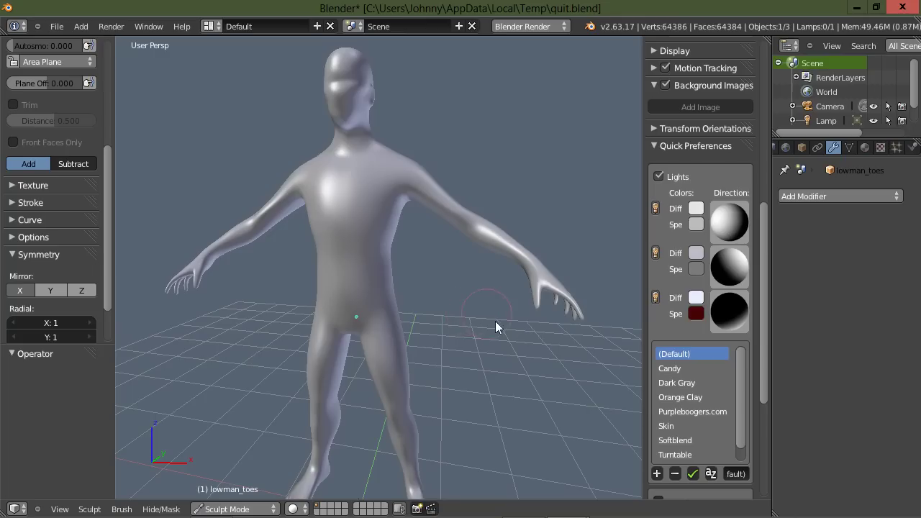
Try the Candy, Dark Gray, Orange Clay and Purpleboogers.com lighting presets.
left_click(679, 368)
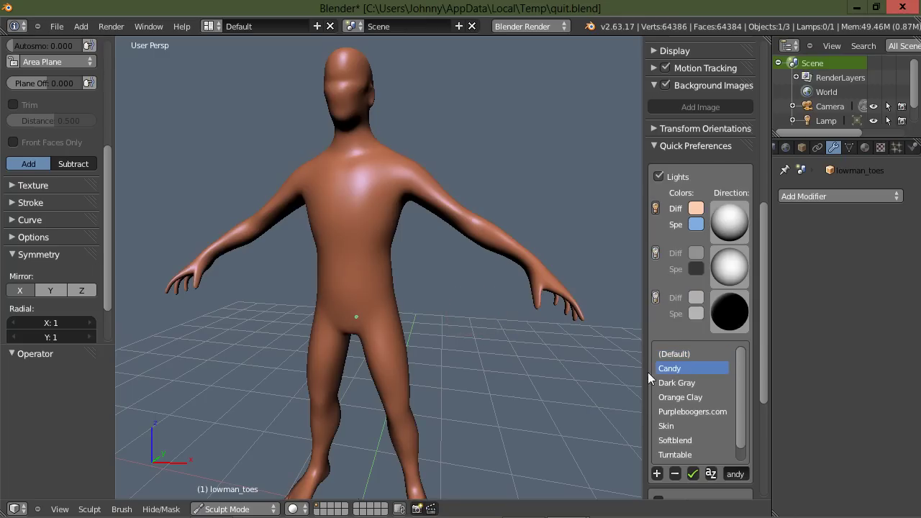
mouse_move(497, 351)
middle_mouse_down()
mouse_move(464, 348)
mouse_move(505, 340)
mouse_move(494, 341)
middle_mouse_up()
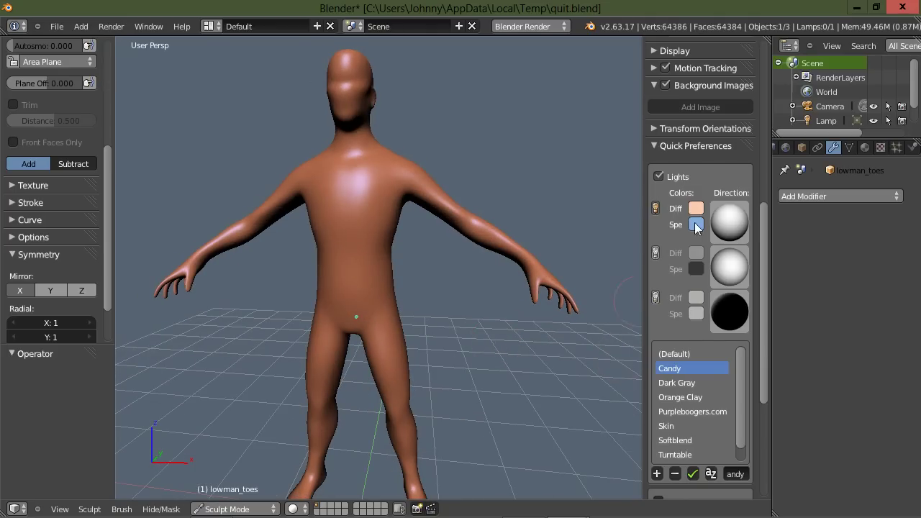
left_click(679, 383)
left_click(680, 397)
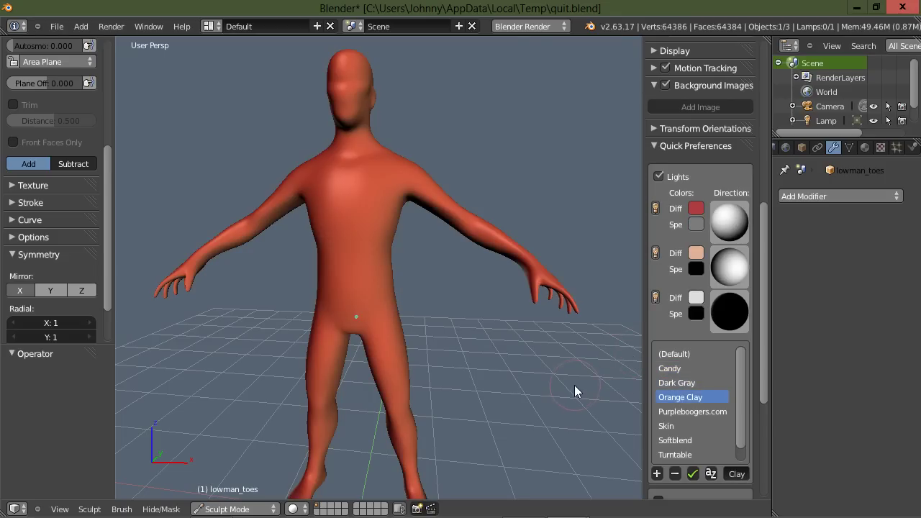
mouse_move(569, 382)
middle_mouse_down()
mouse_move(563, 347)
mouse_move(481, 350)
mouse_move(536, 354)
middle_mouse_up()
left_click(695, 410)
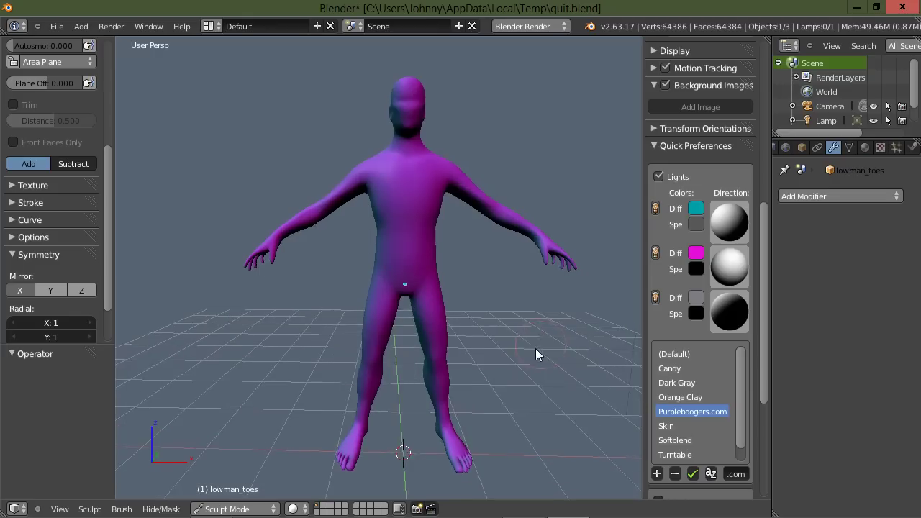
scroll(510, 317, "up", 2)
scroll(489, 291, "down", 1)
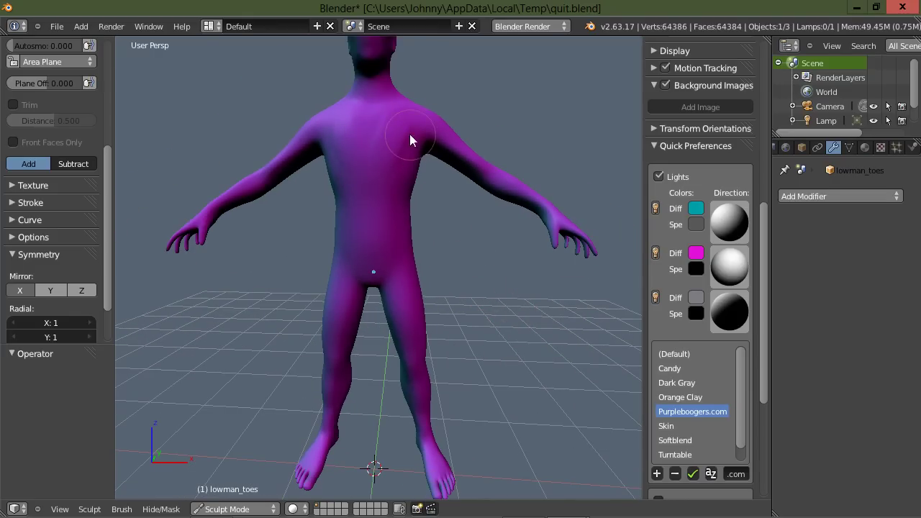
Sculpt lumps and ridges onto the chest and orbit to a frontal view.
mouse_move(410, 140)
left_mouse_down()
mouse_move(403, 172)
mouse_move(381, 131)
mouse_move(359, 165)
left_mouse_up()
mouse_move(301, 237)
middle_mouse_down()
mouse_move(269, 257)
mouse_move(300, 237)
middle_mouse_up()
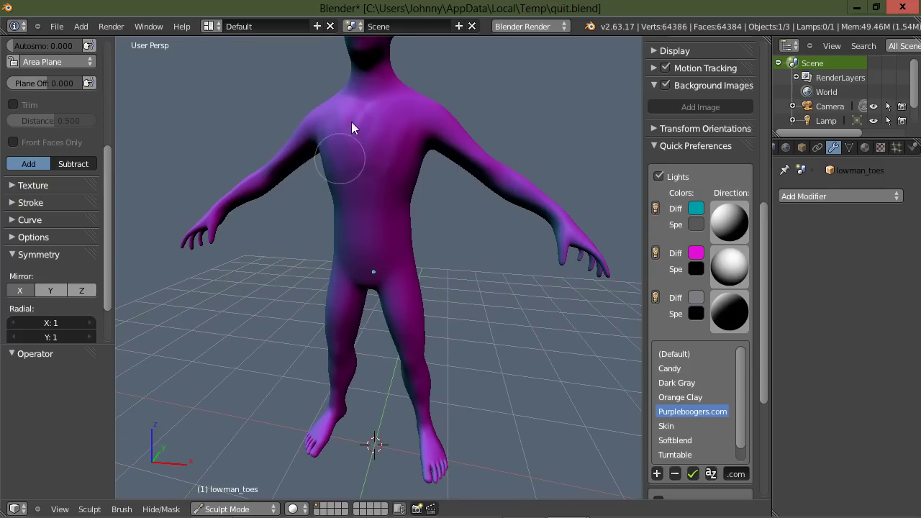
mouse_move(309, 206)
middle_mouse_down()
mouse_move(370, 193)
mouse_move(477, 251)
middle_mouse_up()
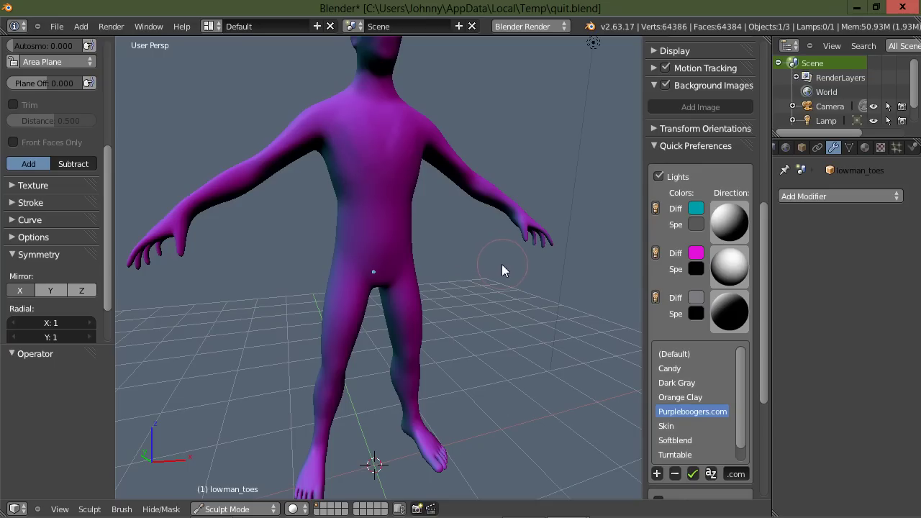
mouse_move(517, 273)
middle_mouse_down()
mouse_move(475, 277)
mouse_move(500, 284)
mouse_move(436, 306)
middle_mouse_up()
Apply the Skin lighting preset and add faint strokes on the upper chest.
left_click(666, 426)
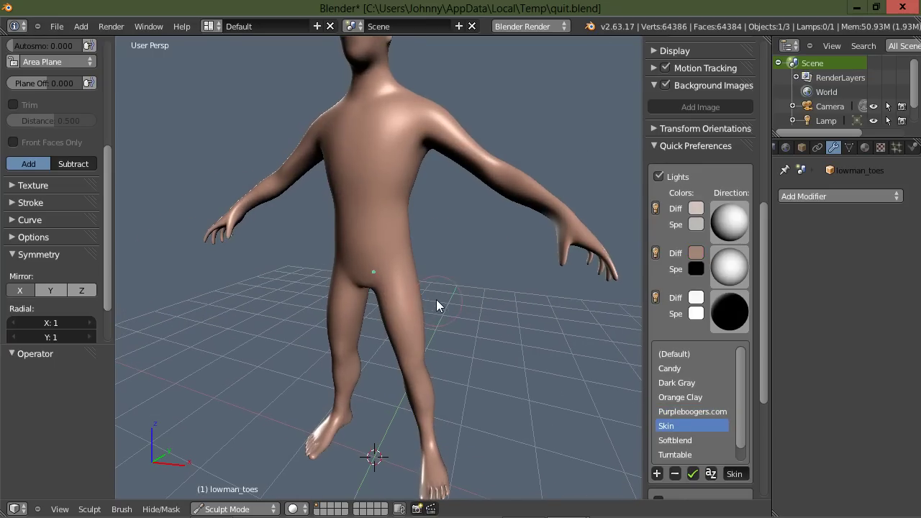
middle_click_drag(453, 270, 462, 295)
mouse_move(446, 207)
left_mouse_down()
mouse_move(423, 247)
mouse_move(433, 206)
left_mouse_up()
mouse_move(299, 318)
middle_mouse_down()
mouse_move(320, 299)
mouse_move(305, 334)
middle_mouse_up()
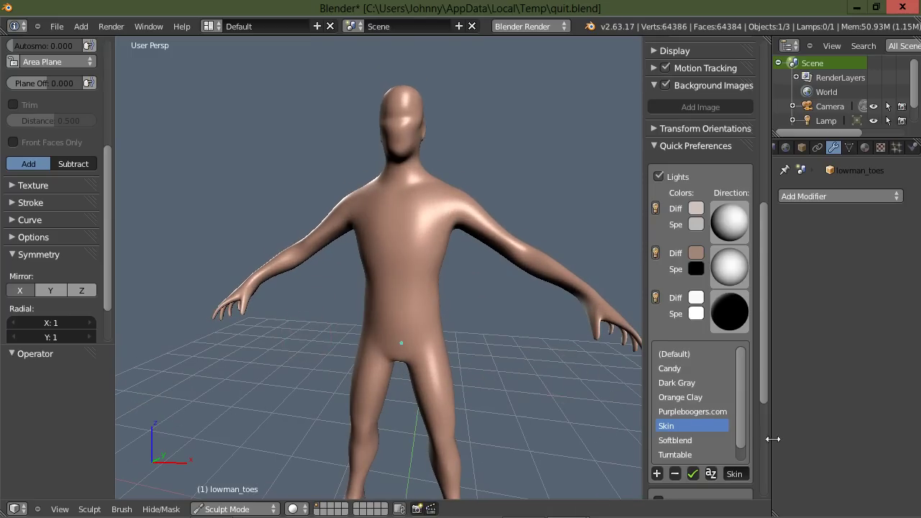
scroll(741, 425, "down", 1)
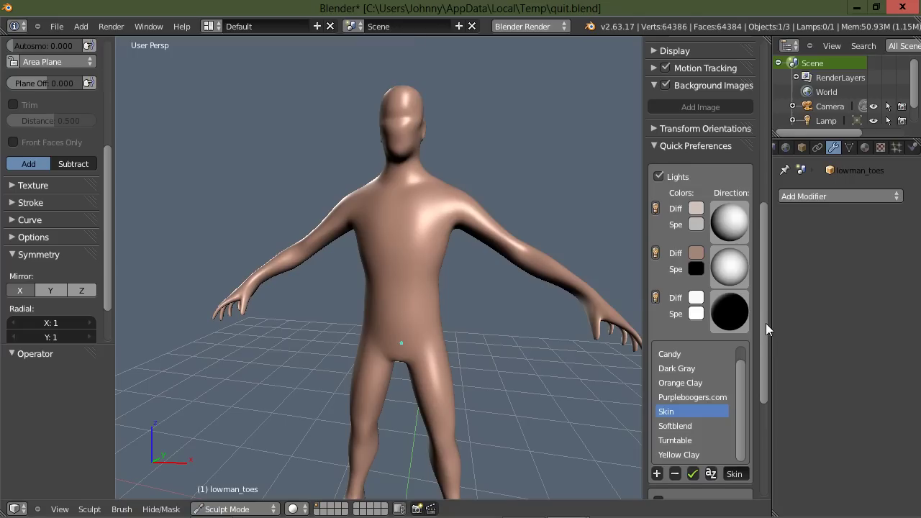
Collapse the Quick Preferences and 3D Cursor Tools panels in the sidebar.
left_click_drag(765, 323, 763, 381)
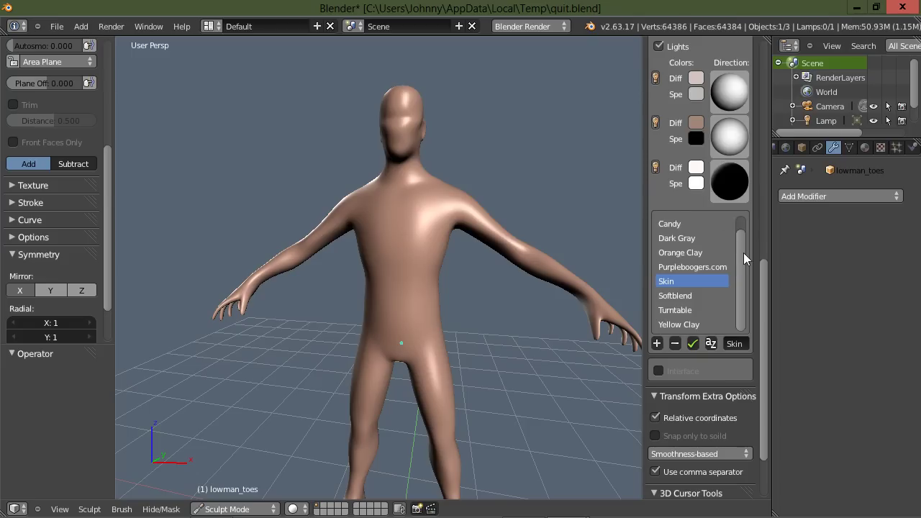
left_click_drag(743, 252, 743, 270)
scroll(764, 381, "down", 2)
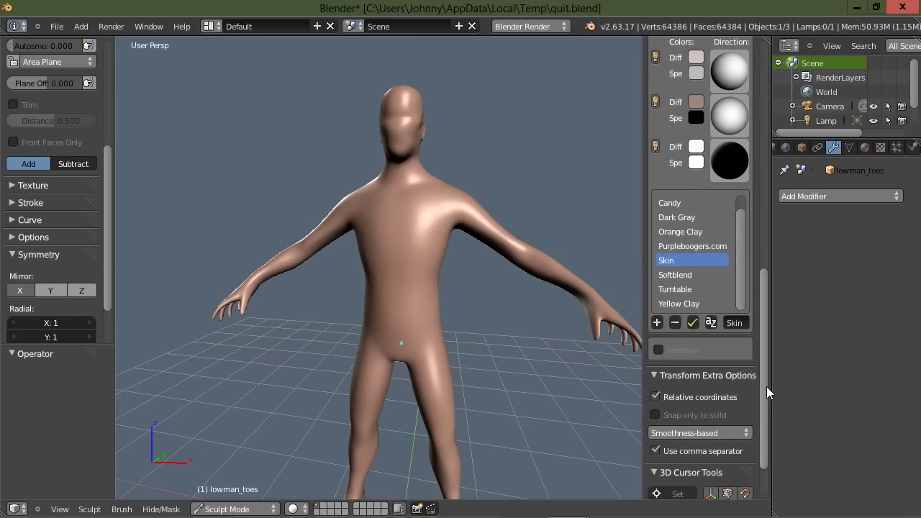
scroll(766, 353, "up", 5)
scroll(765, 317, "up", 3)
scroll(763, 290, "up", 2)
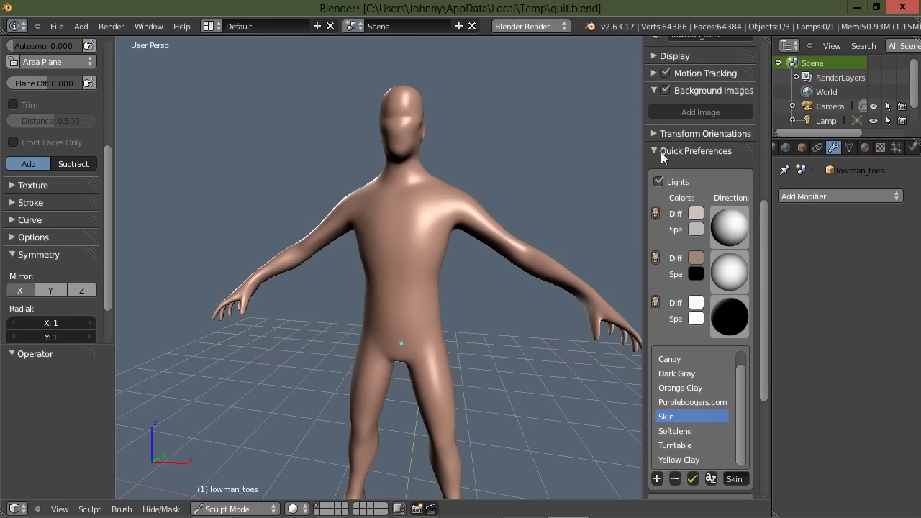
left_click(654, 154)
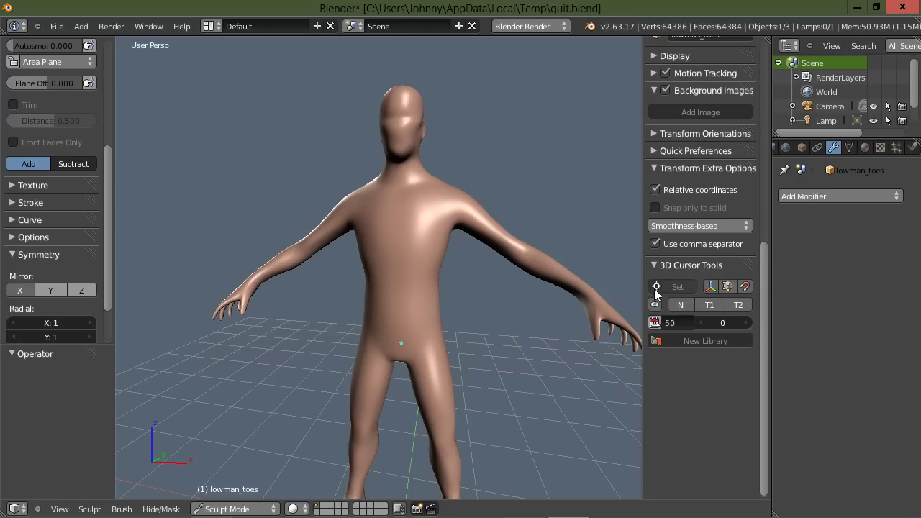
left_click(653, 264)
Re-expand Quick Preferences and untick its Lights option.
scroll(692, 226, "up", 2)
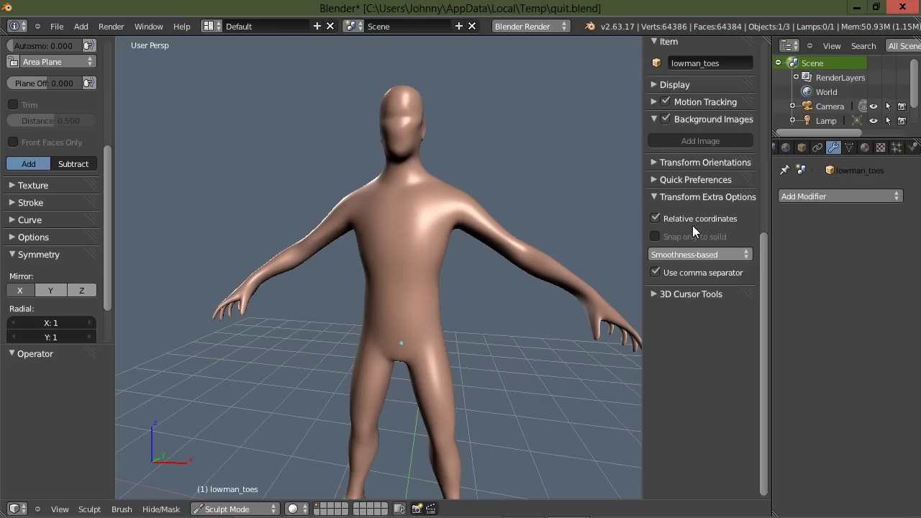
left_click(654, 179)
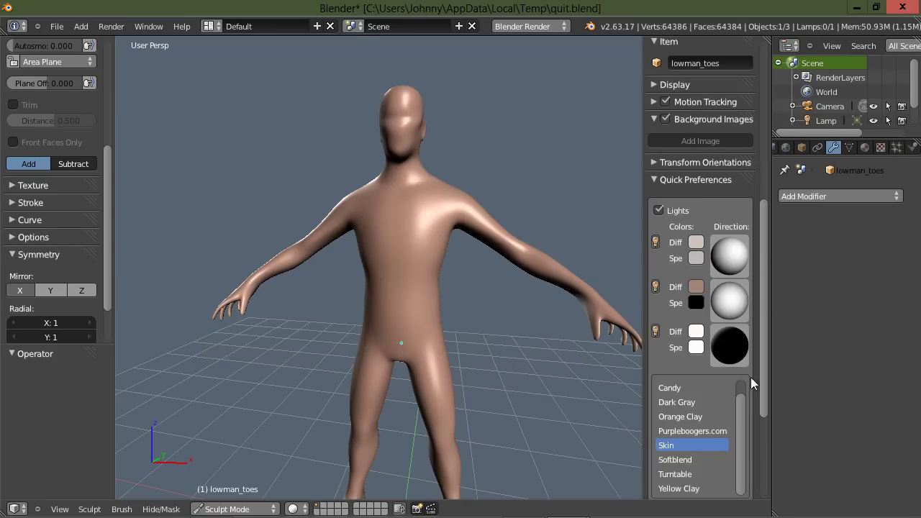
left_click_drag(761, 348, 767, 400)
scroll(720, 323, "up", 5)
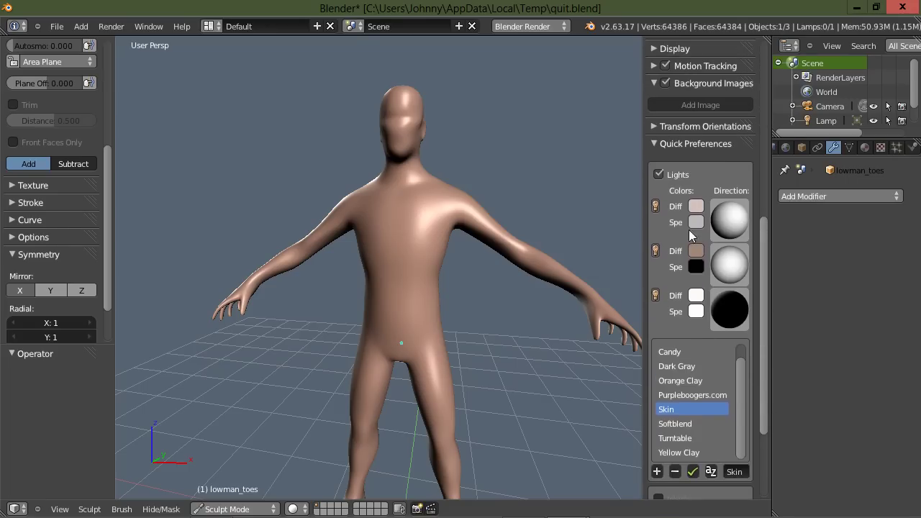
left_click(658, 174)
Enable Interface options and inspect the Color Picker Type and Align New Objects dropdowns.
left_click(658, 201)
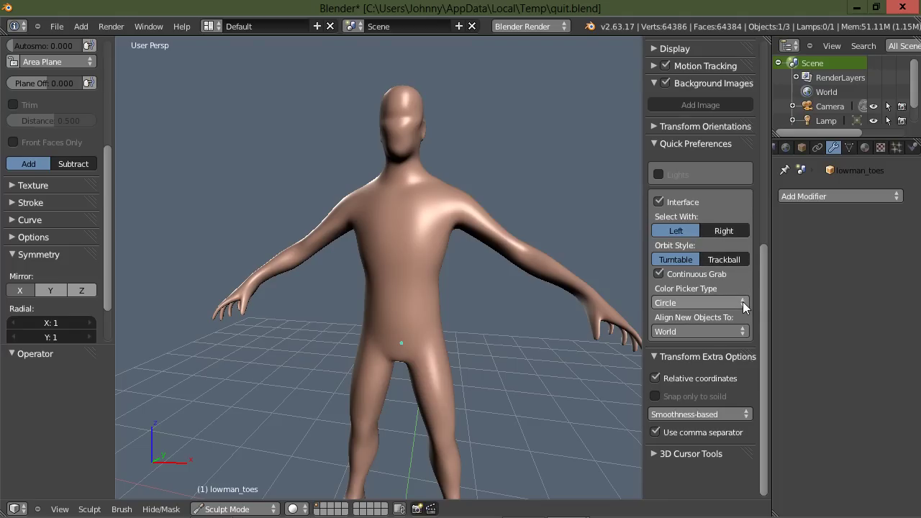
left_click(742, 307)
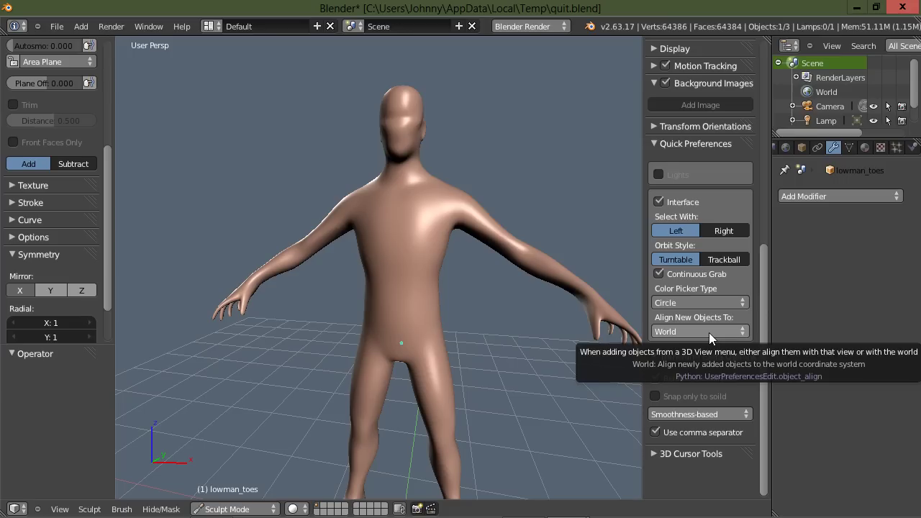
left_click(709, 332)
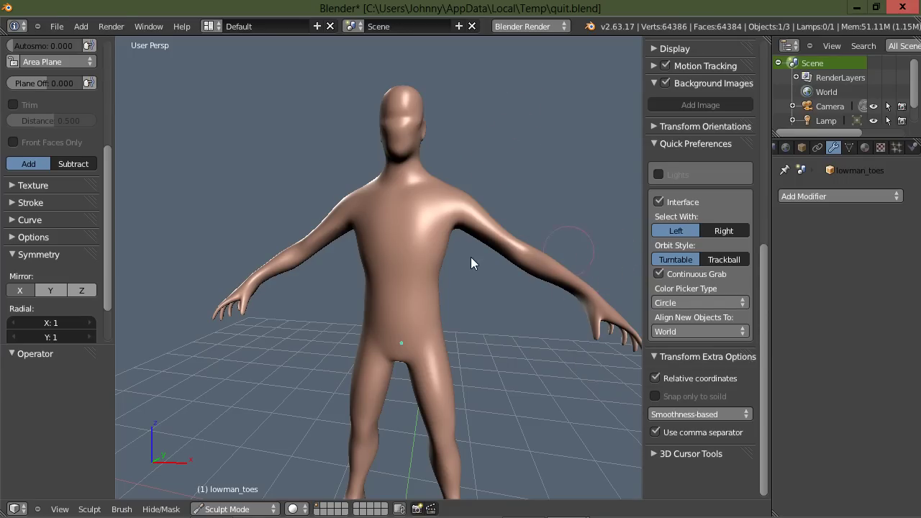
Sculpt streaky bumps across the upper chest, then smooth and reshape them.
scroll(469, 257, "up", 2)
mouse_move(469, 268)
middle_mouse_down()
mouse_move(485, 275)
mouse_move(445, 240)
middle_mouse_up()
mouse_move(437, 188)
left_mouse_down()
mouse_move(422, 228)
mouse_move(413, 185)
mouse_move(401, 218)
mouse_move(386, 188)
mouse_move(416, 208)
mouse_move(419, 233)
mouse_move(389, 188)
mouse_move(385, 223)
left_mouse_up()
mouse_move(492, 297)
middle_mouse_down()
mouse_move(446, 277)
mouse_move(447, 261)
middle_mouse_up()
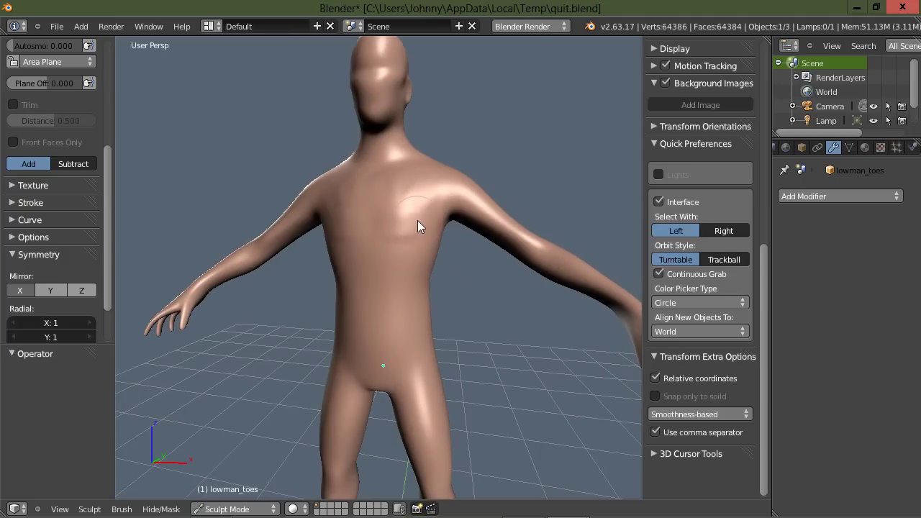
left_click_drag(426, 204, 428, 179, "shift")
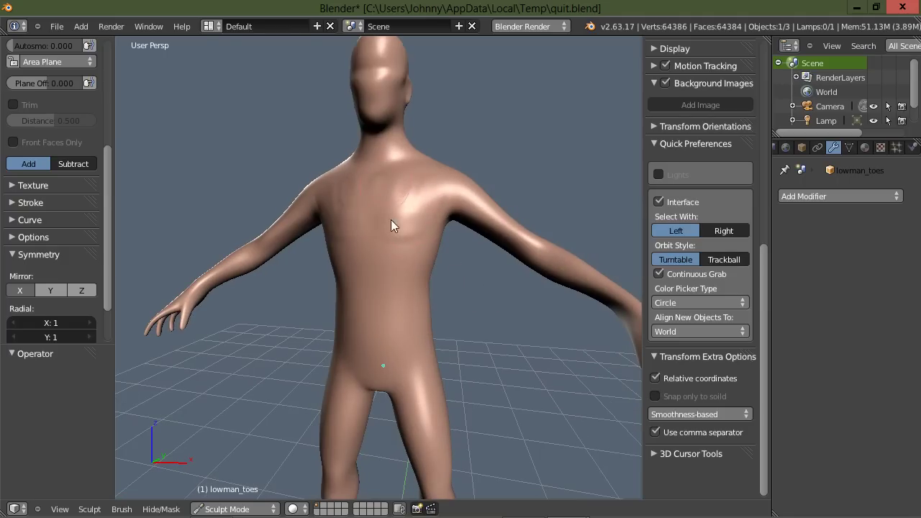
left_click_drag(391, 221, 376, 180, "shift")
Orbit and zoom around the figure to view it from the side.
mouse_move(299, 286)
middle_mouse_down()
mouse_move(365, 304)
mouse_move(375, 209)
middle_mouse_up()
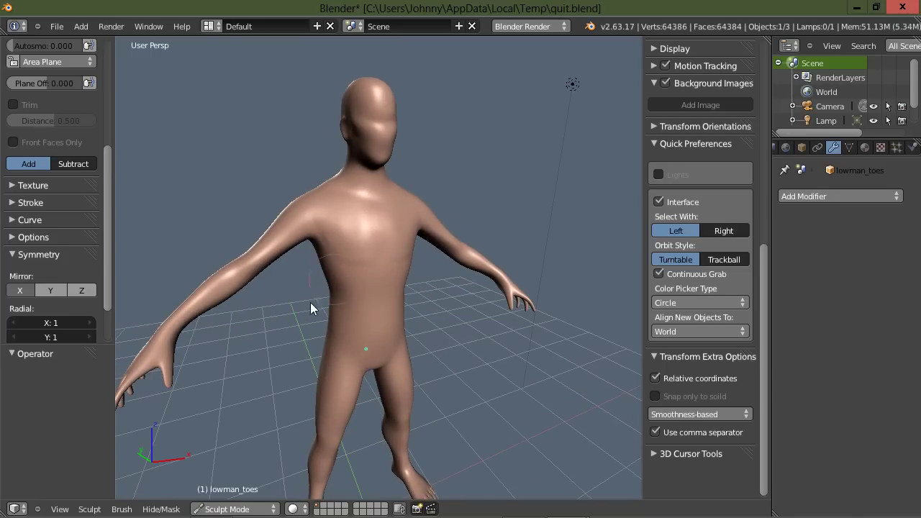
scroll(309, 294, "up", 2)
middle_click_drag(314, 291, 333, 224)
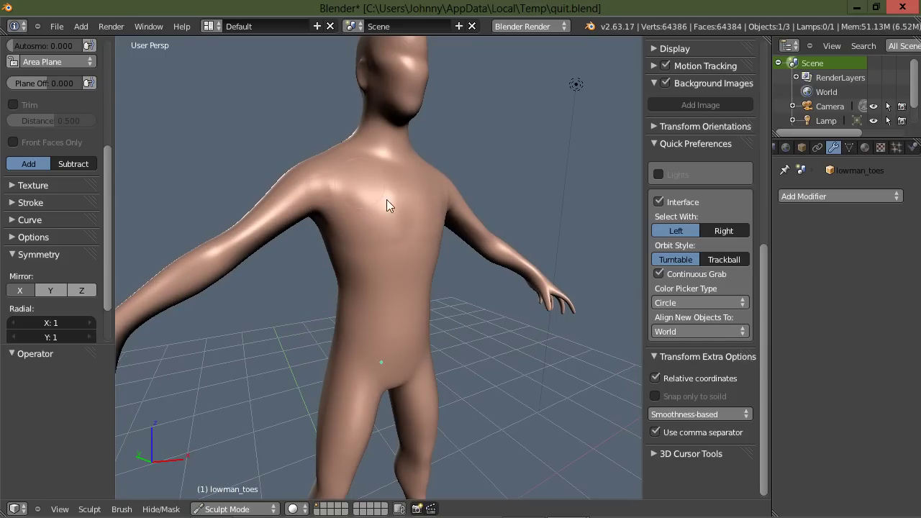
scroll(474, 282, "down", 5)
mouse_move(492, 301)
middle_mouse_down()
mouse_move(371, 306)
mouse_move(451, 271)
middle_mouse_up()
scroll(372, 306, "up", 5)
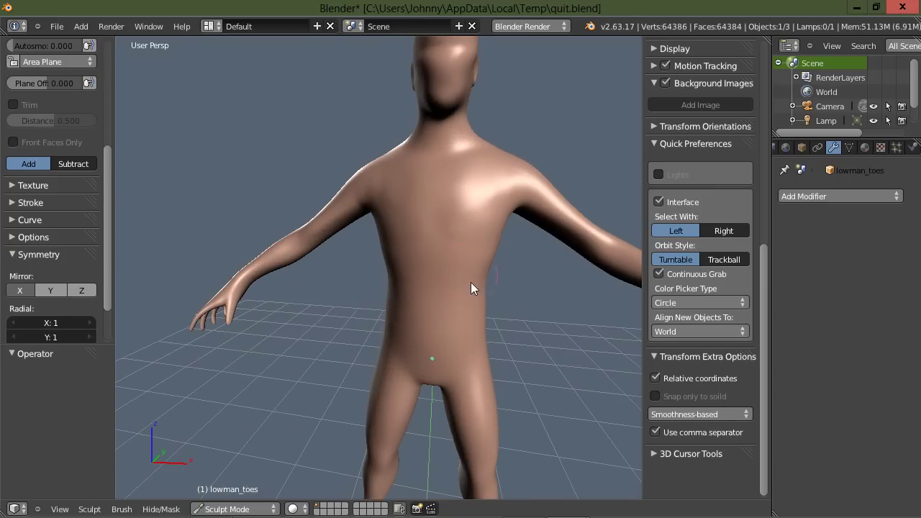
scroll(470, 282, "down", 2)
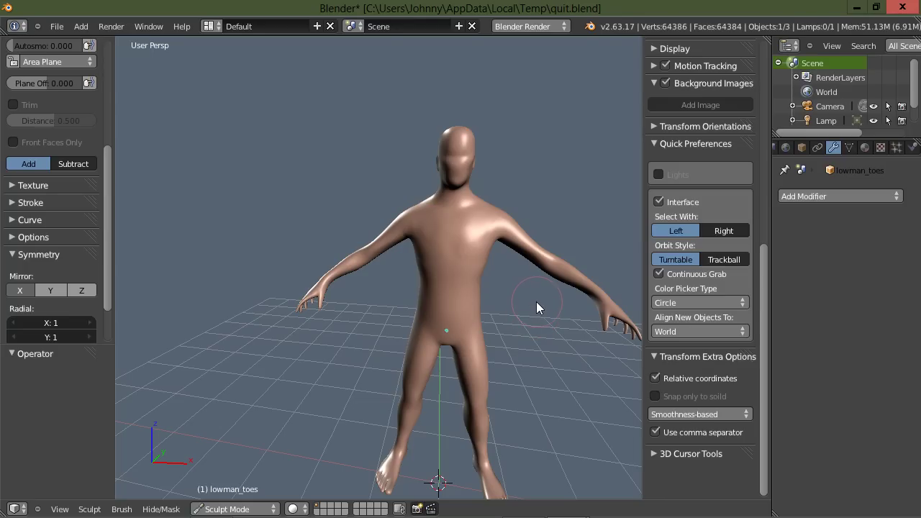
scroll(536, 302, "up", 2)
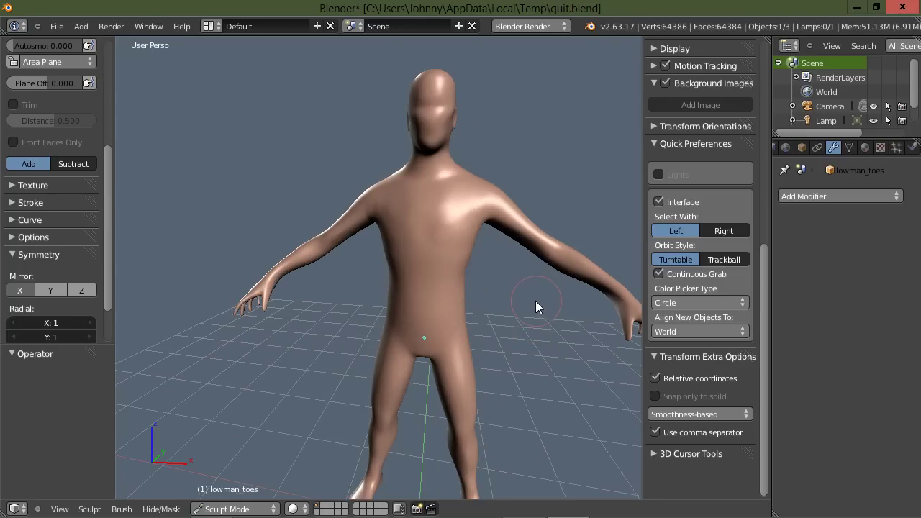